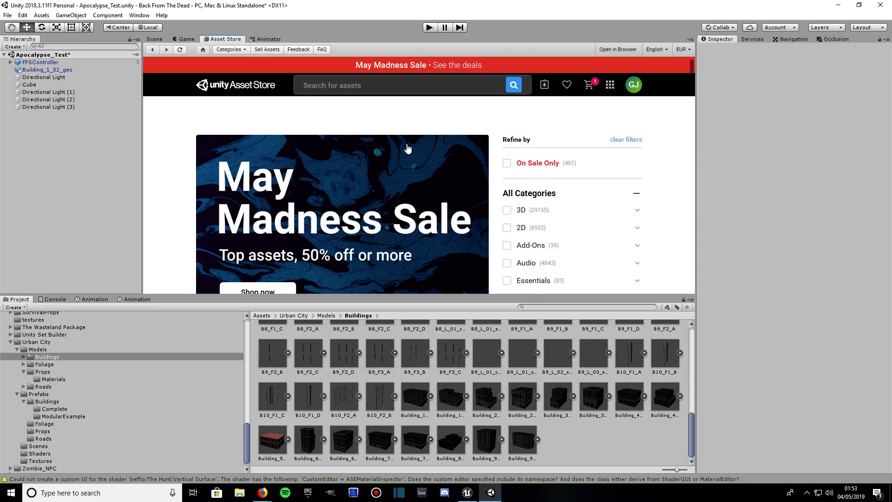
# Step: Start a search from the Unity Asset Store home page's search box
pyautogui.click(318, 85)
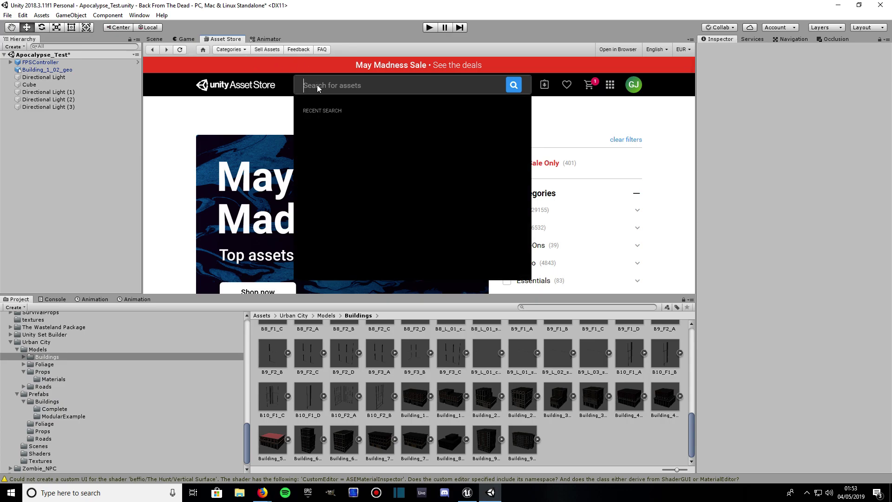
# Step: Search the Asset Store for 'fbx exporter', view the FBX Exporter page, then return to the Scene
pyautogui.write('fbx exporter')
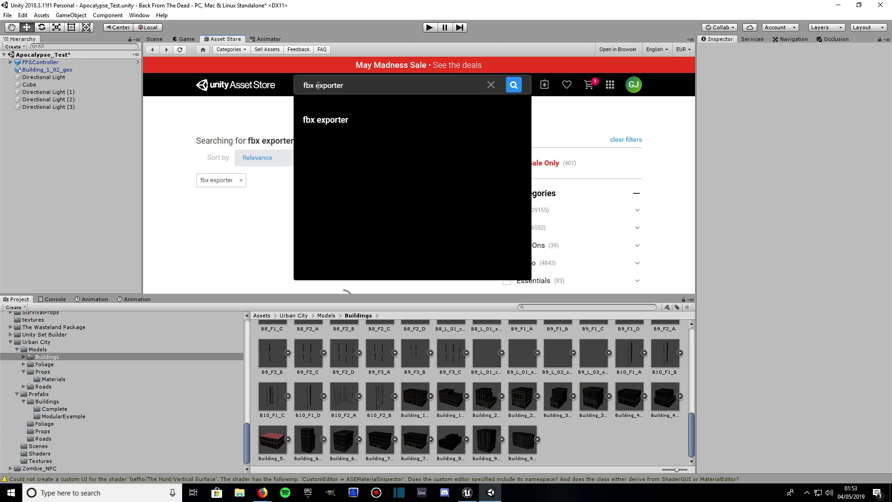
pyautogui.click(515, 89)
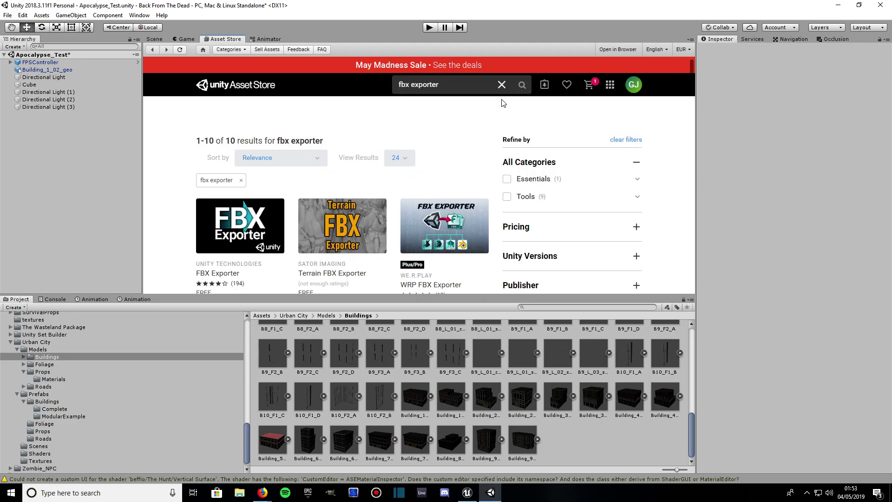
pyautogui.scroll(-2, 417, 148)
pyautogui.scroll(1, 373, 177)
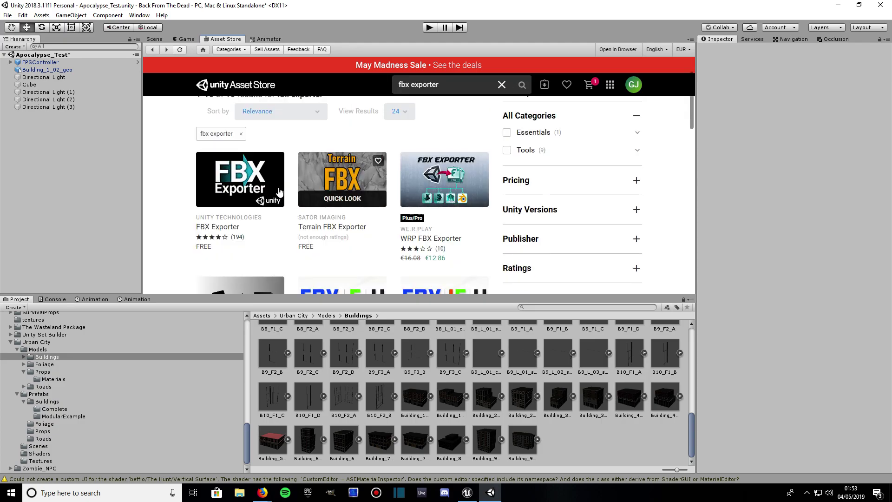
pyautogui.click(240, 185)
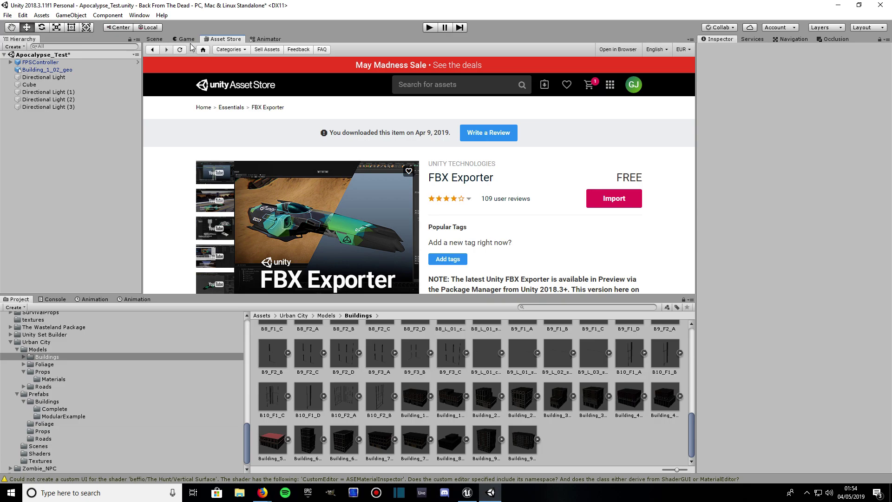
pyautogui.click(155, 40)
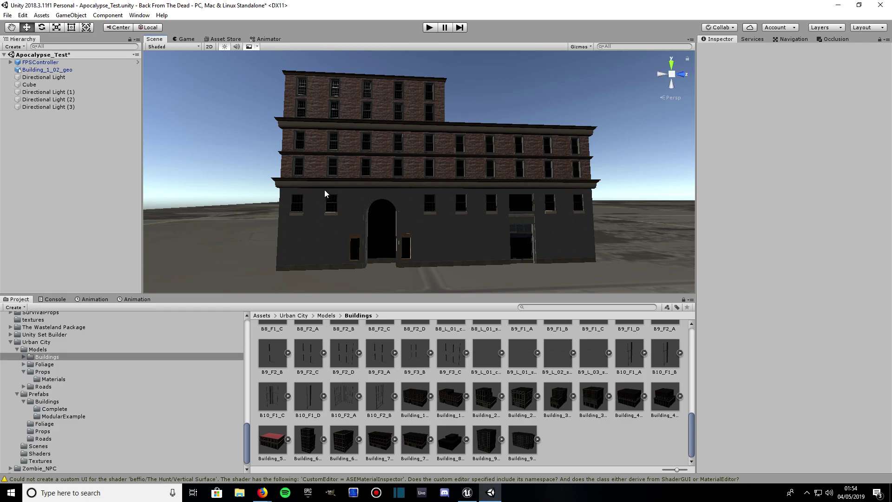
# Step: Select Building_1_02_geo and choose Export To FBX from its context menu
pyautogui.click(414, 172)
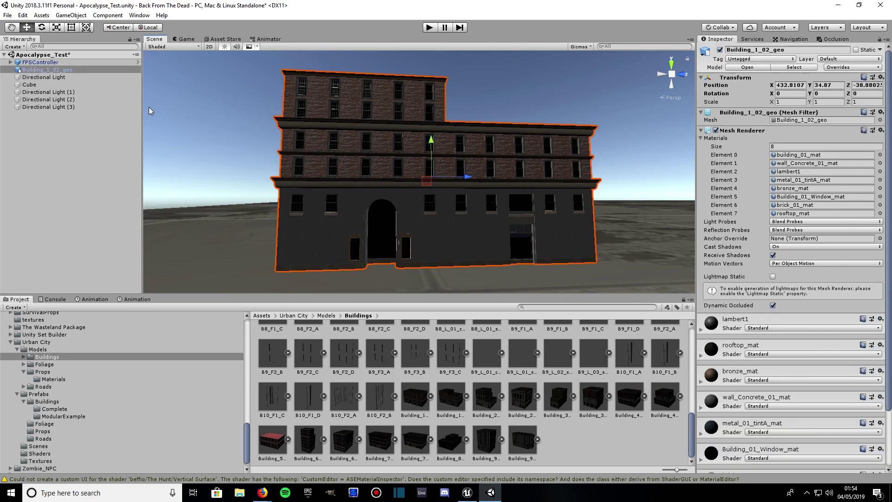
pyautogui.rightClick(34, 71)
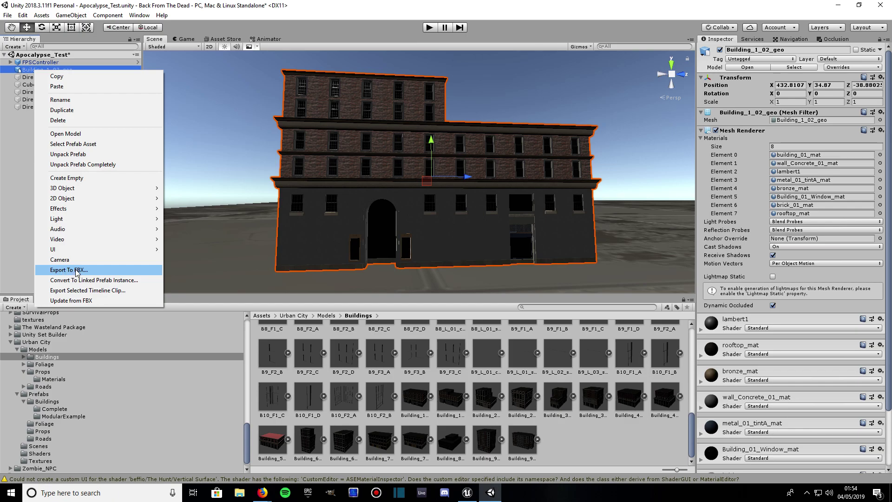
pyautogui.click(14, 119)
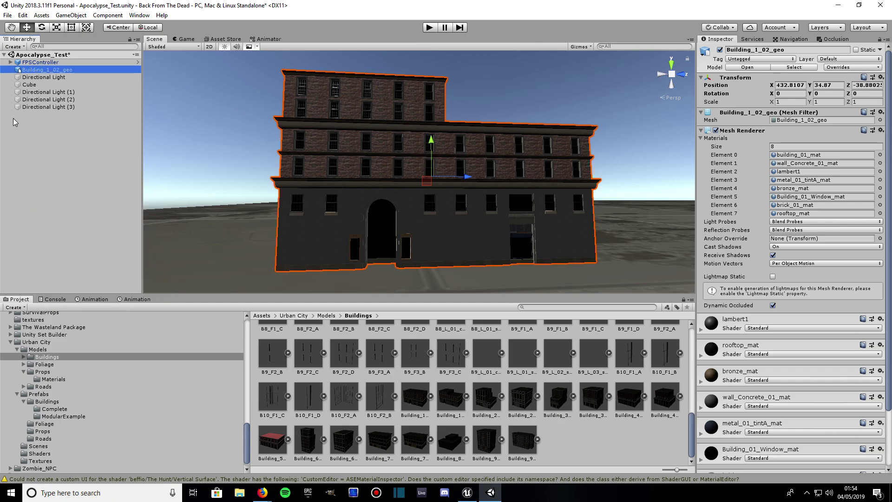
pyautogui.rightClick(29, 72)
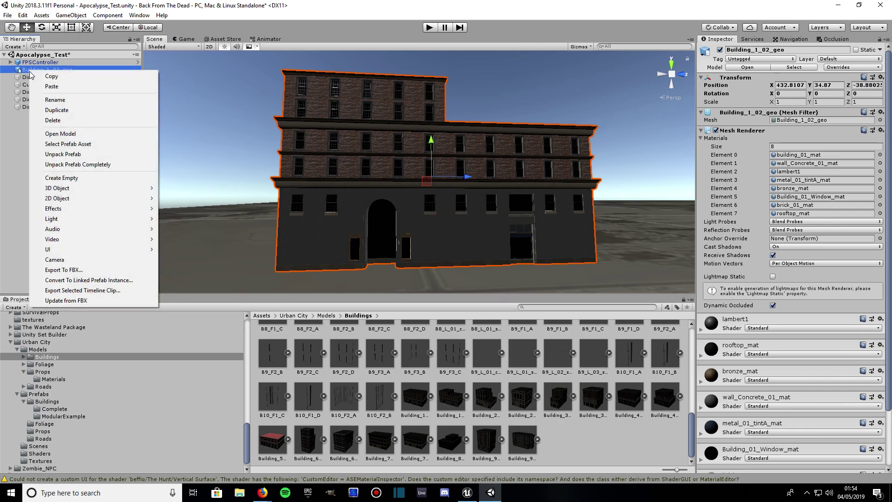
pyautogui.click(54, 269)
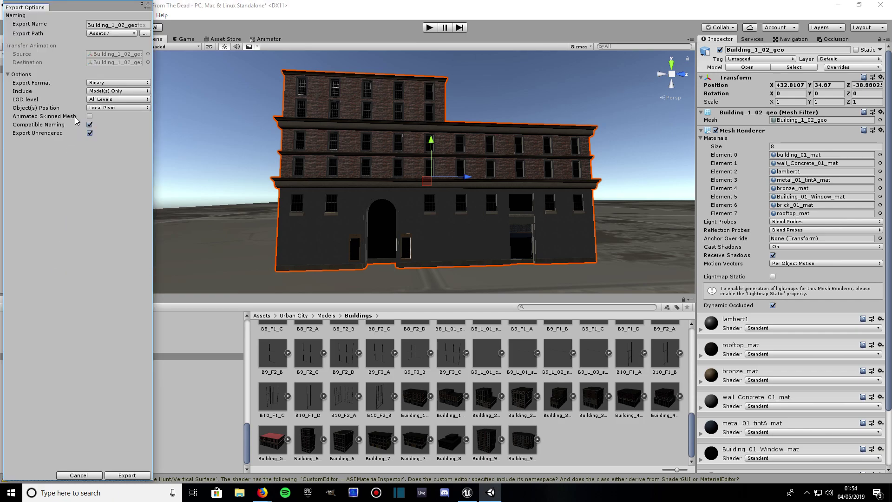
# Step: Change the export file name to Building_Test.fbx in the FBX Export Options
pyautogui.click(138, 25)
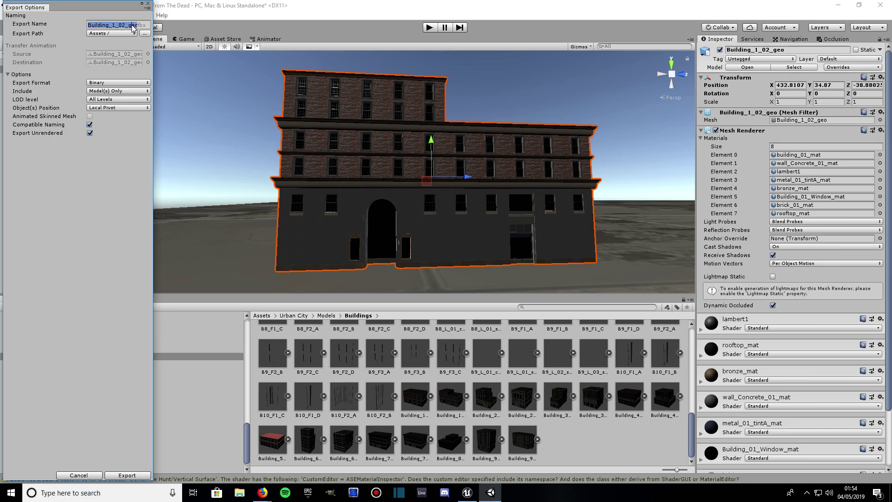
pyautogui.write('e')
pyautogui.moveTo(136, 25); pyautogui.dragTo(105, 26)
pyautogui.write('b')
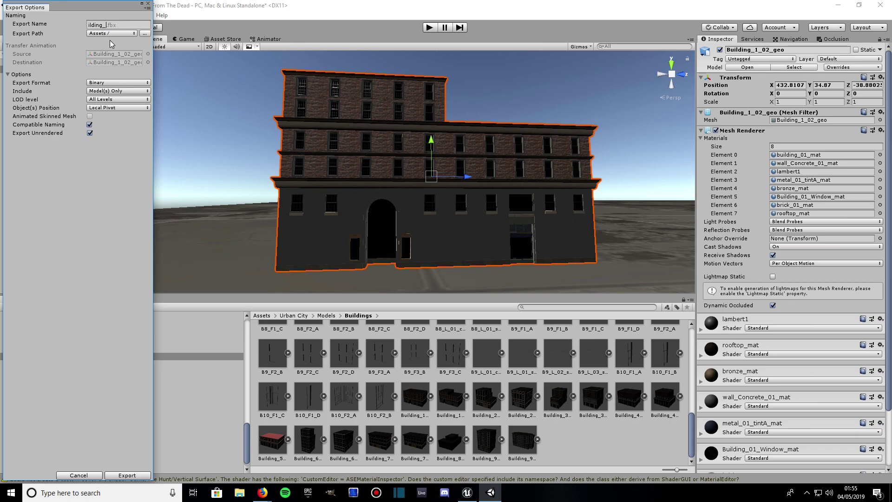
pyautogui.write('Test')
pyautogui.click(102, 86)
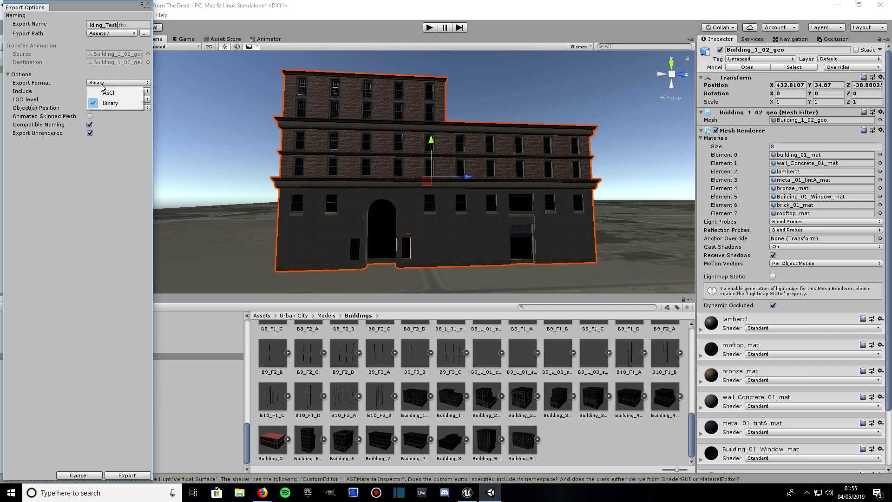
pyautogui.click(104, 84)
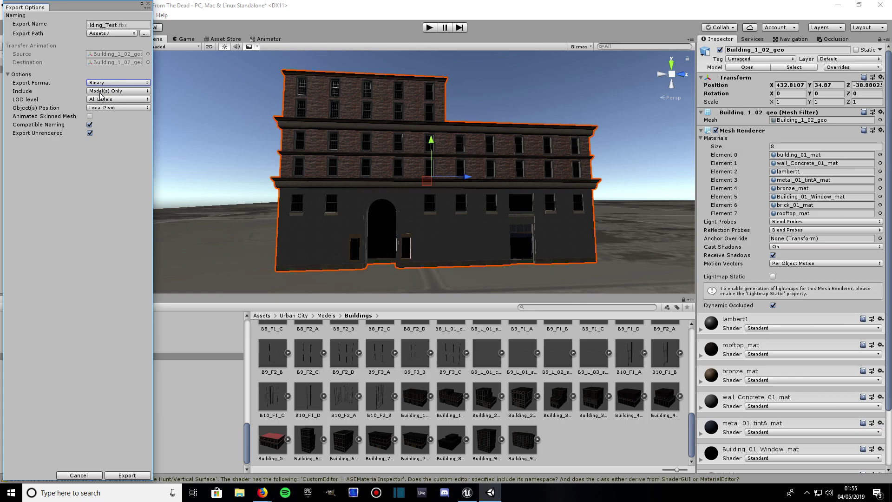
pyautogui.click(100, 92)
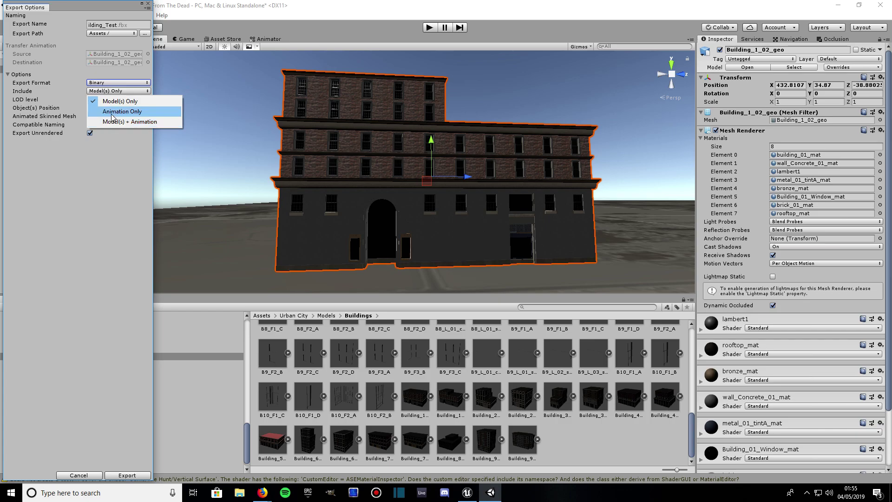
pyautogui.click(112, 103)
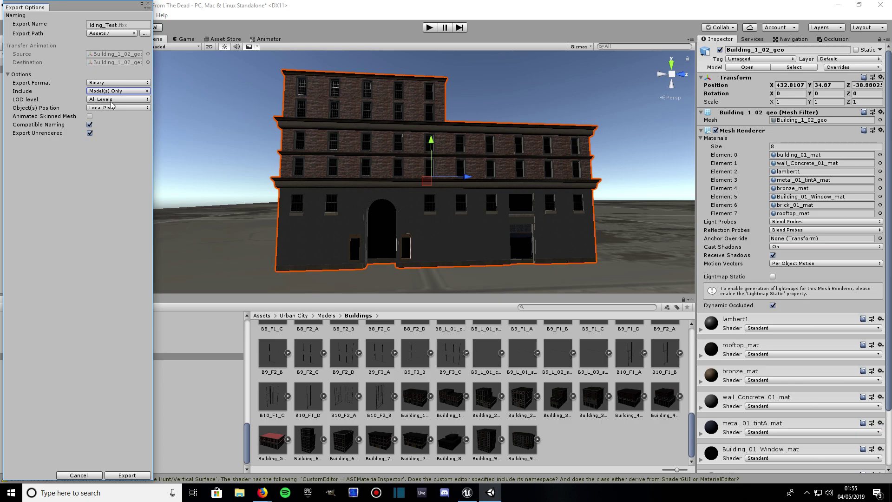
pyautogui.click(111, 101)
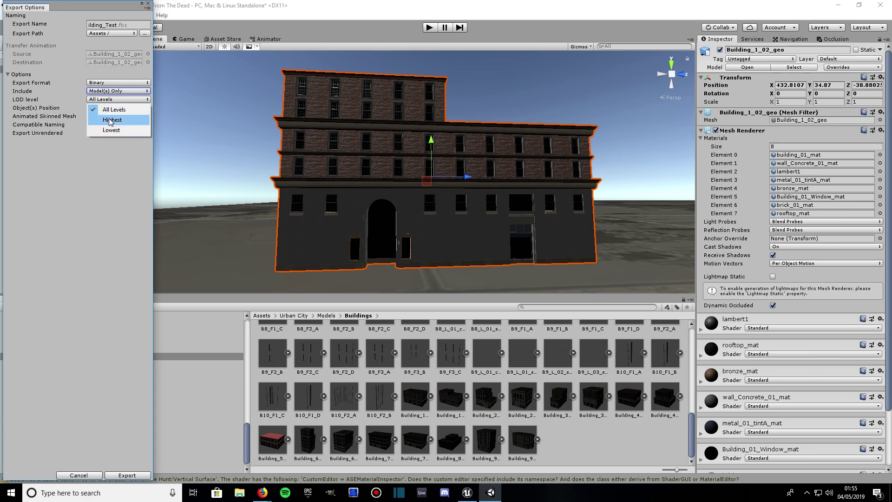
pyautogui.click(110, 120)
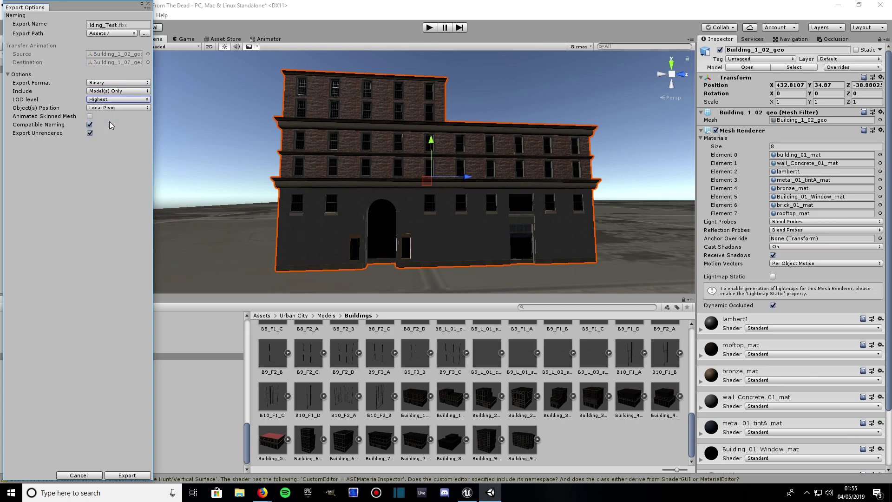
pyautogui.click(108, 99)
pyautogui.click(107, 110)
# Step: Export Building_Test.fbx, then quit Unity choosing Don't Save for the scene
pyautogui.click(126, 475)
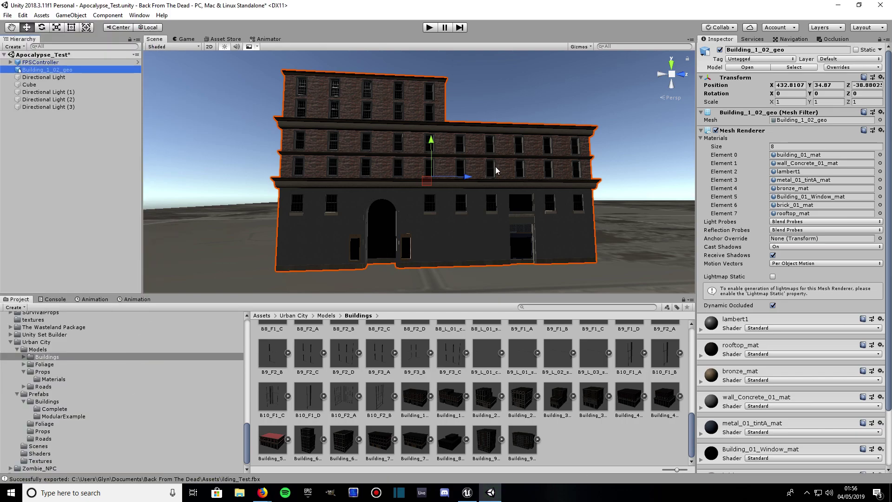
pyautogui.click(880, 5)
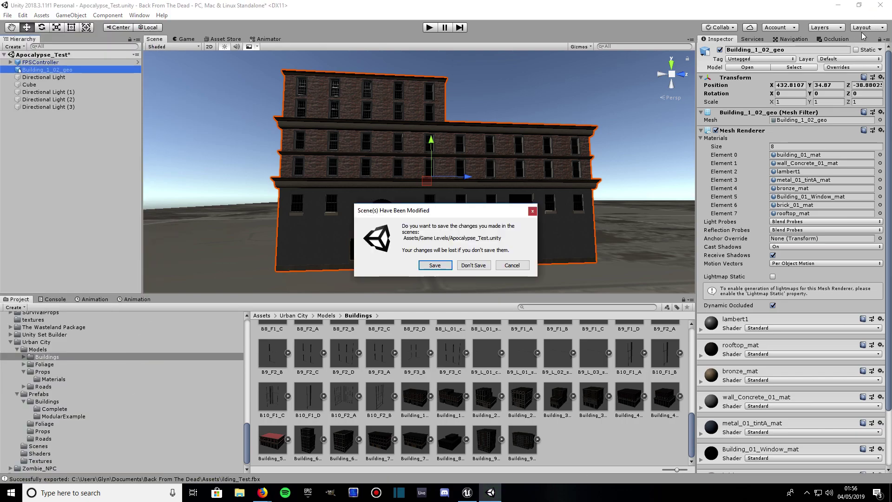
pyautogui.click(473, 265)
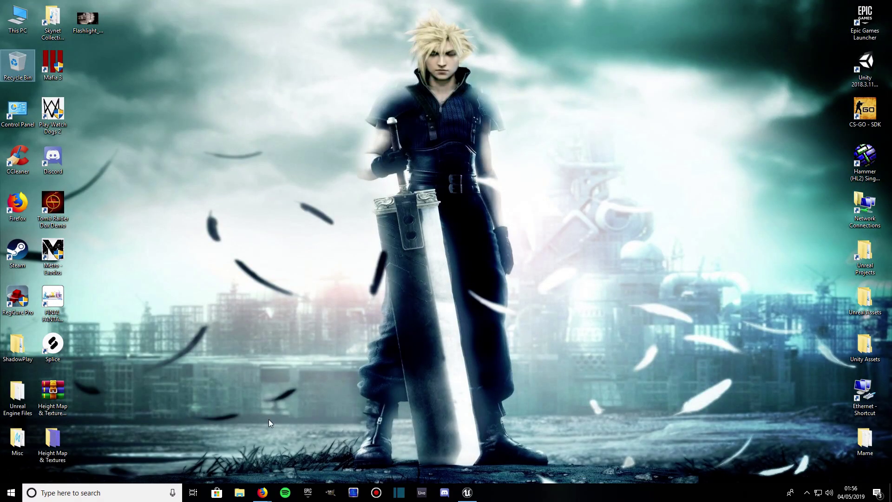
# Step: In File Explorer, go to Documents > Back From The Dead > Assets folder
pyautogui.click(239, 493)
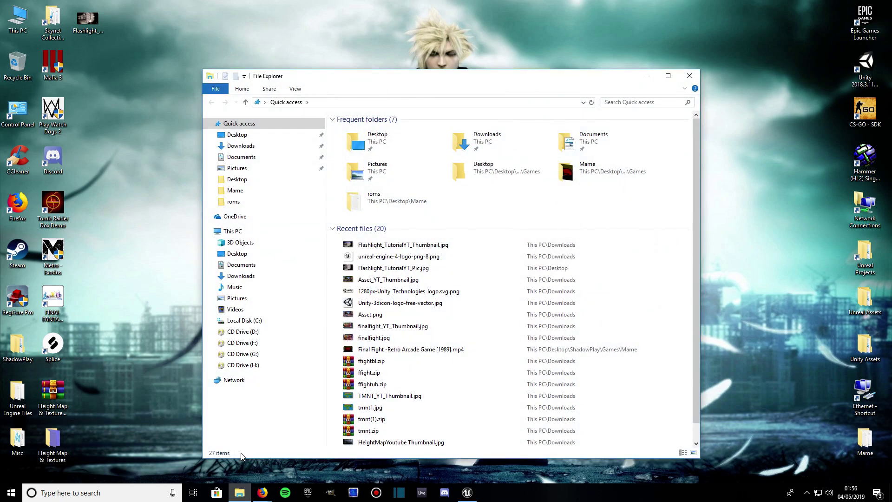
pyautogui.click(242, 158)
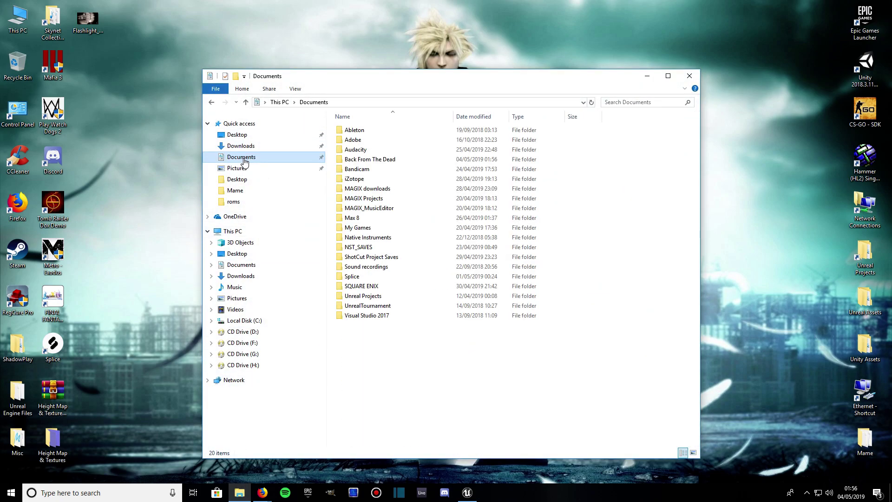
pyautogui.doubleClick(364, 160)
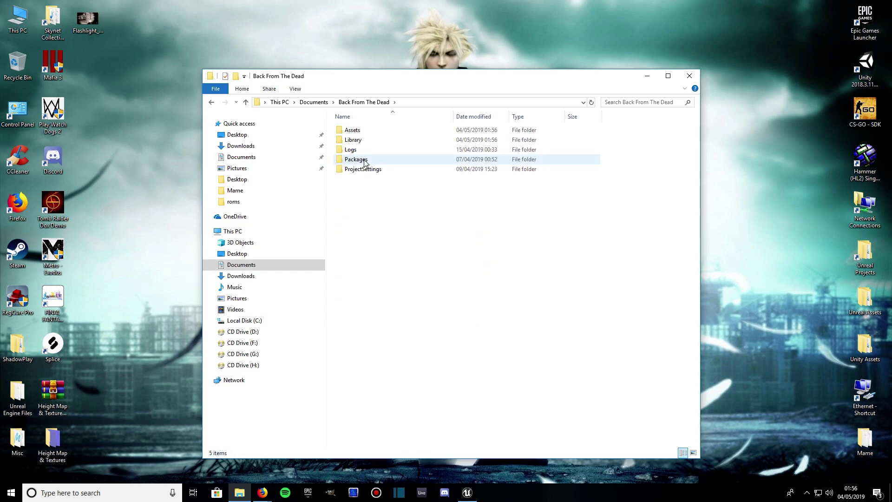
pyautogui.doubleClick(352, 131)
pyautogui.scroll(-14, 368, 255)
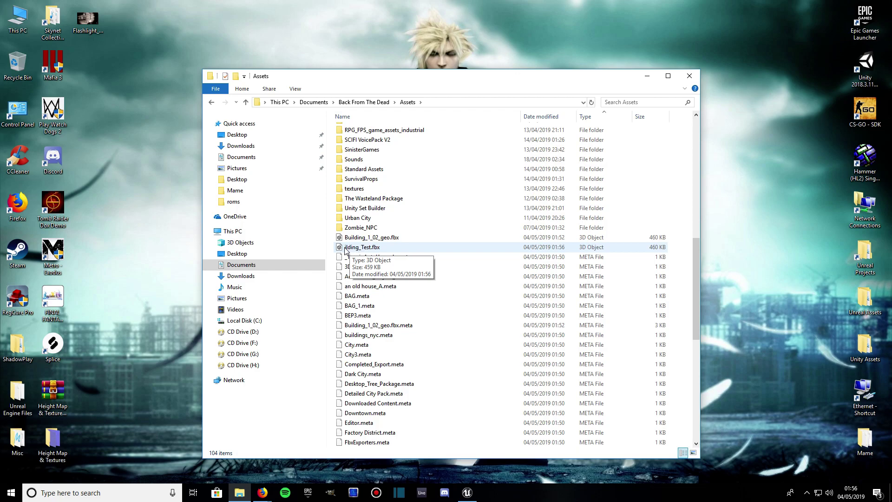
# Step: Rename ilding_Test.fbx to Building_Test.fbx and drag it into Unreal's Unity_2_Unreal folder
pyautogui.click(349, 251)
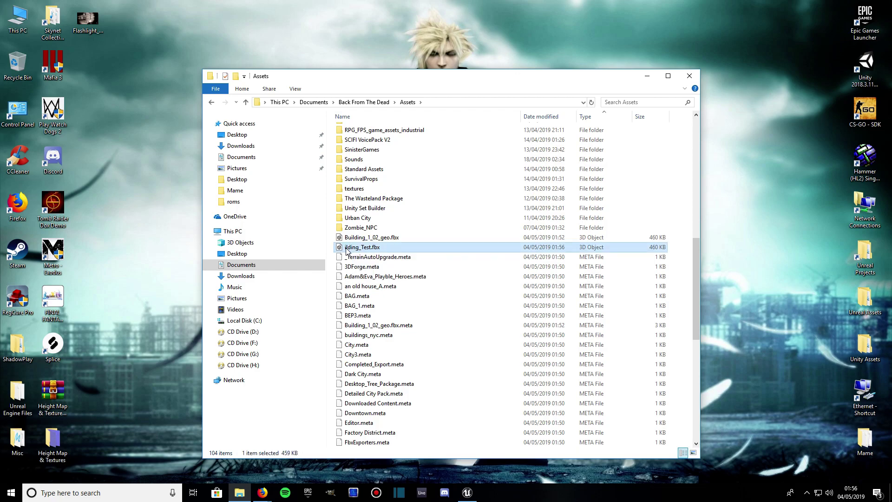
pyautogui.click(347, 249)
pyautogui.click(345, 247)
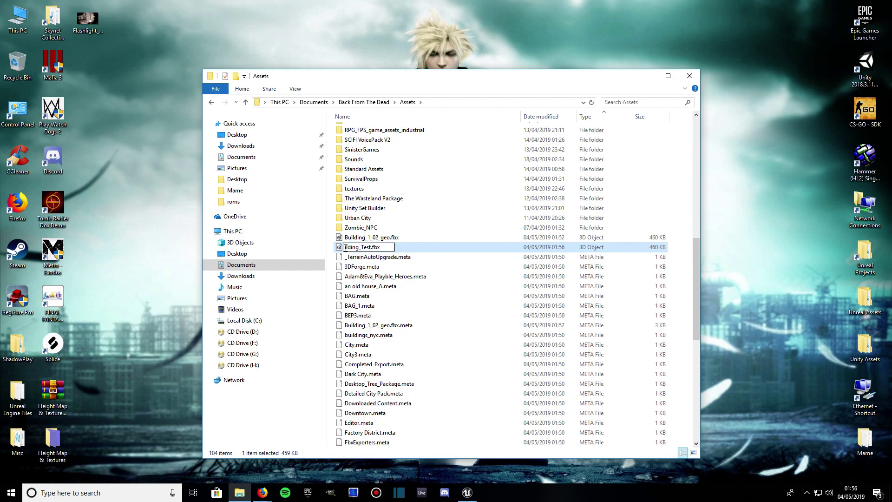
pyautogui.write('Bu')
pyautogui.click(354, 269)
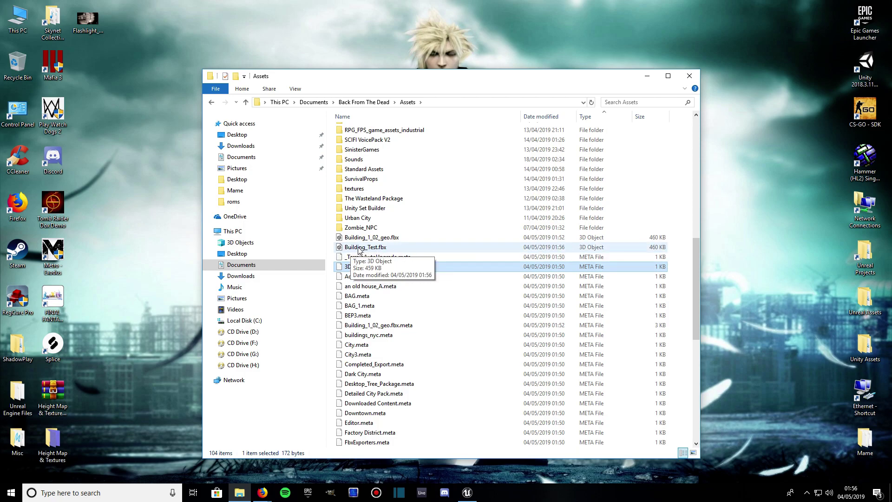
pyautogui.moveTo(362, 249); pyautogui.dragTo(208, 407)
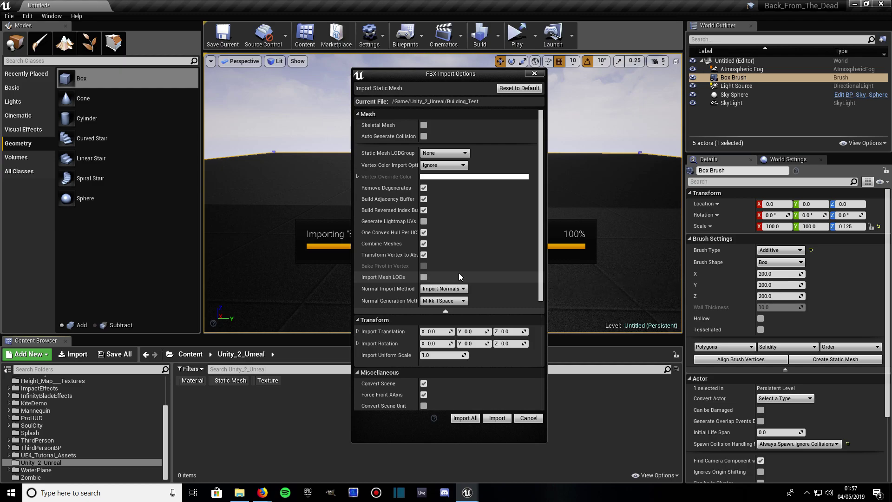
# Step: Review the Building_Test import settings and expand the advanced Material import options
pyautogui.scroll(-8, 463, 263)
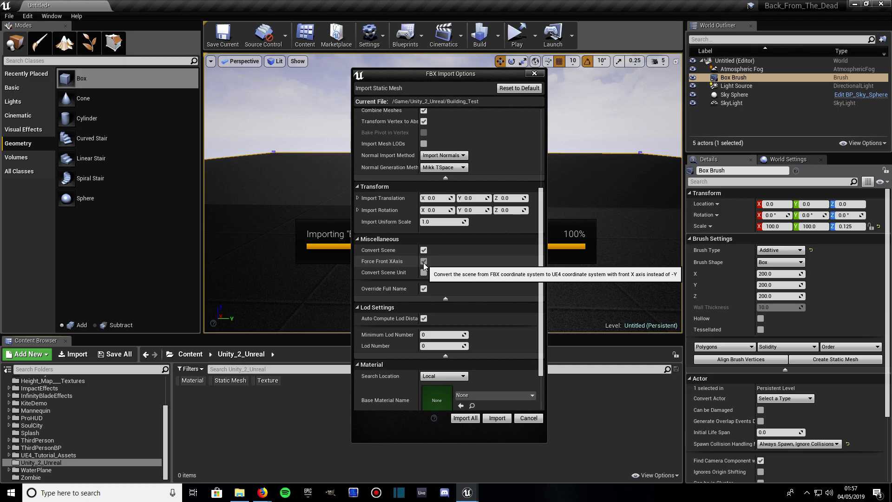
pyautogui.scroll(-1, 423, 263)
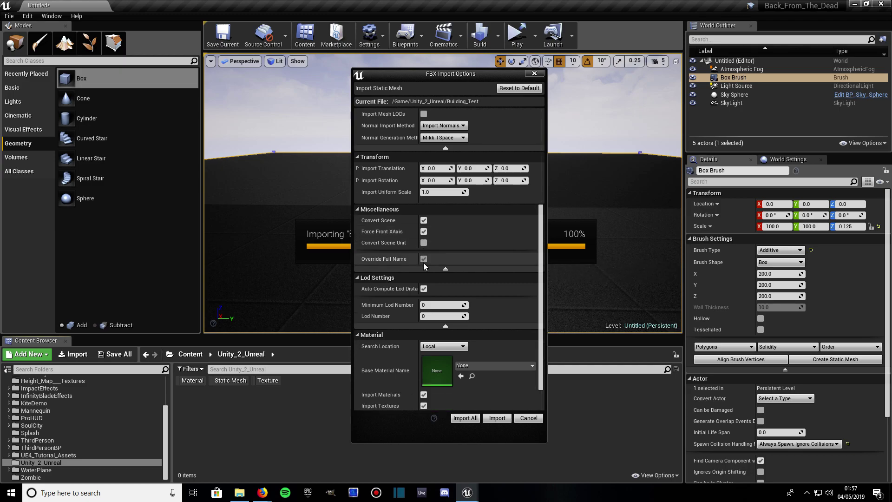
pyautogui.scroll(-1, 423, 263)
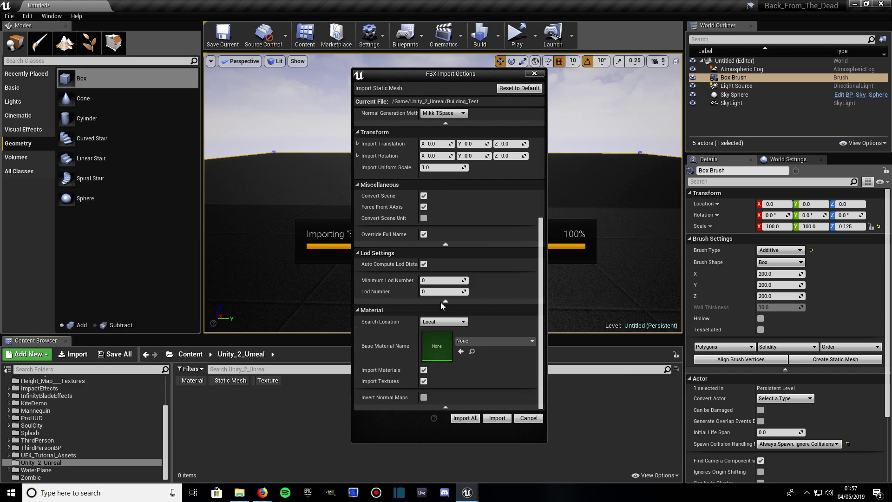
pyautogui.scroll(1, 440, 302)
pyautogui.scroll(-1, 426, 402)
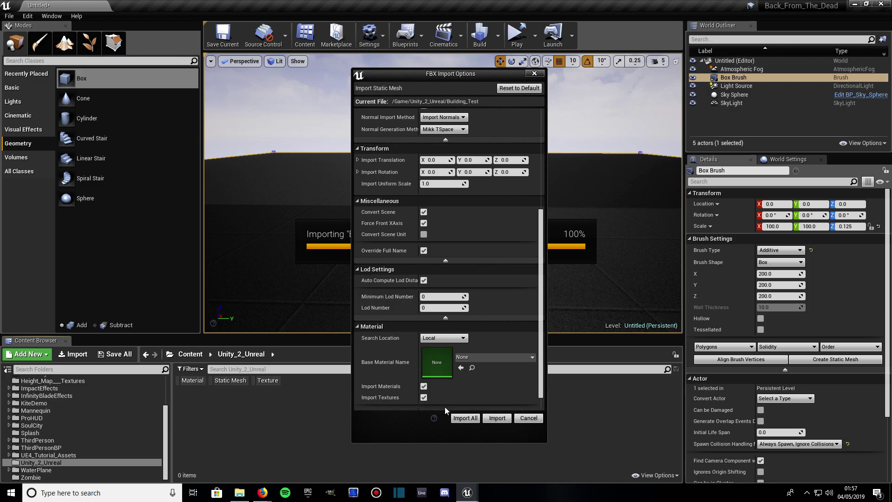
pyautogui.click(445, 407)
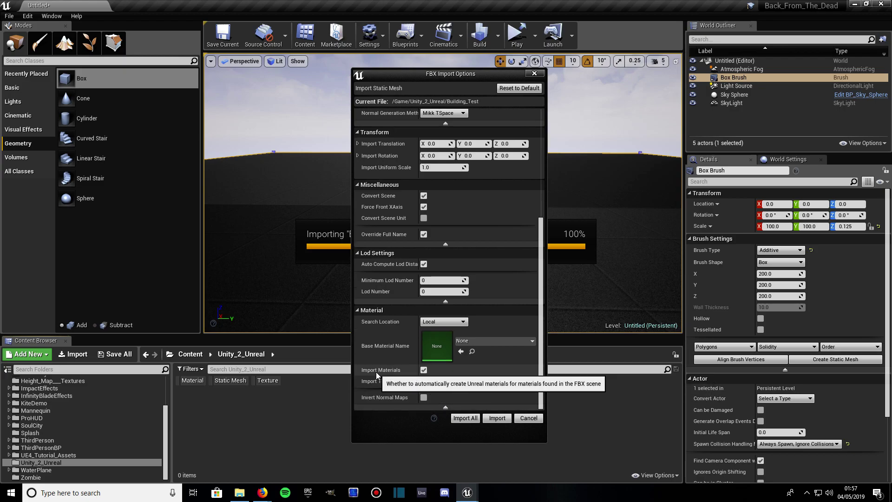
# Step: Import all Building_Test assets, dismiss the warning log, and drag the mesh into the level
pyautogui.click(462, 418)
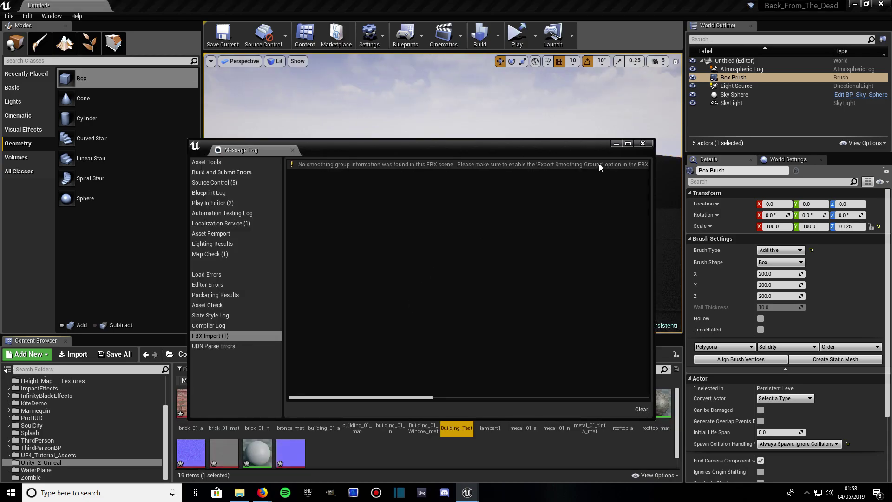
pyautogui.click(641, 144)
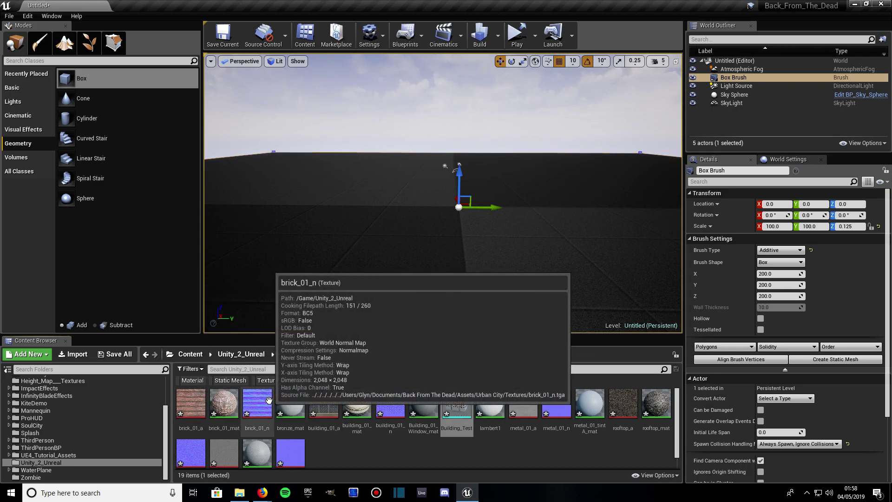
pyautogui.moveTo(458, 405)
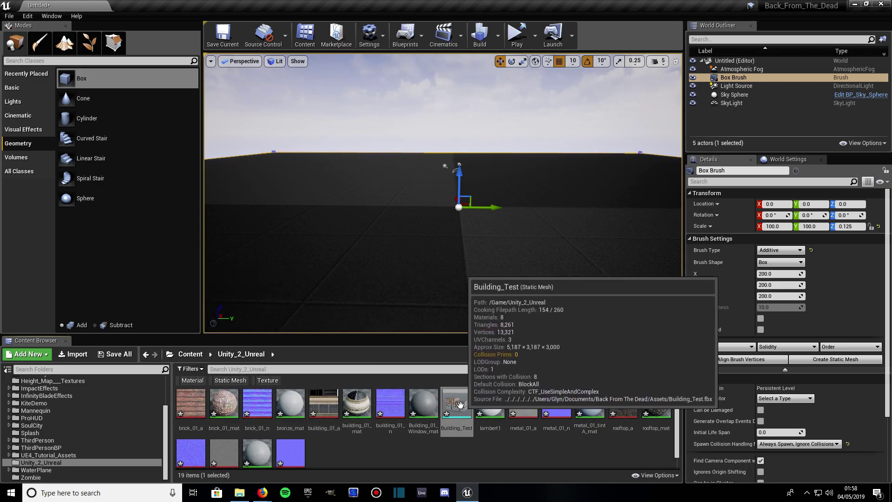
pyautogui.click(457, 406)
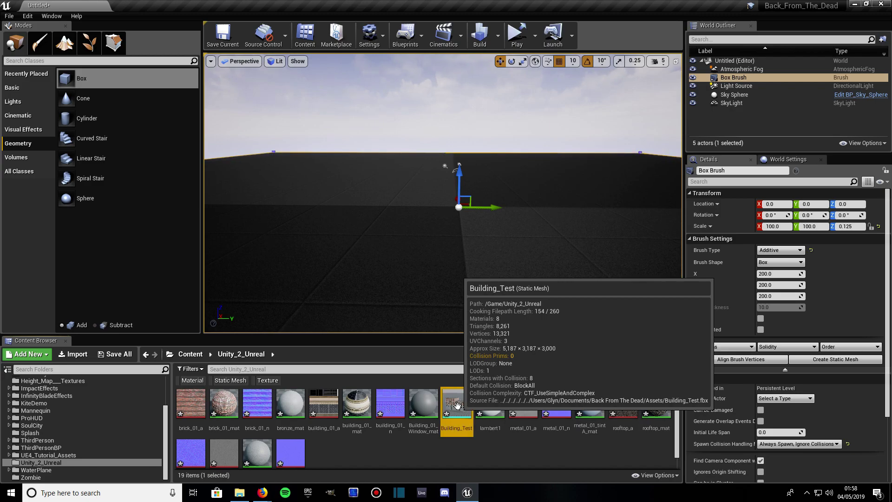
pyautogui.moveTo(458, 405); pyautogui.dragTo(342, 213)
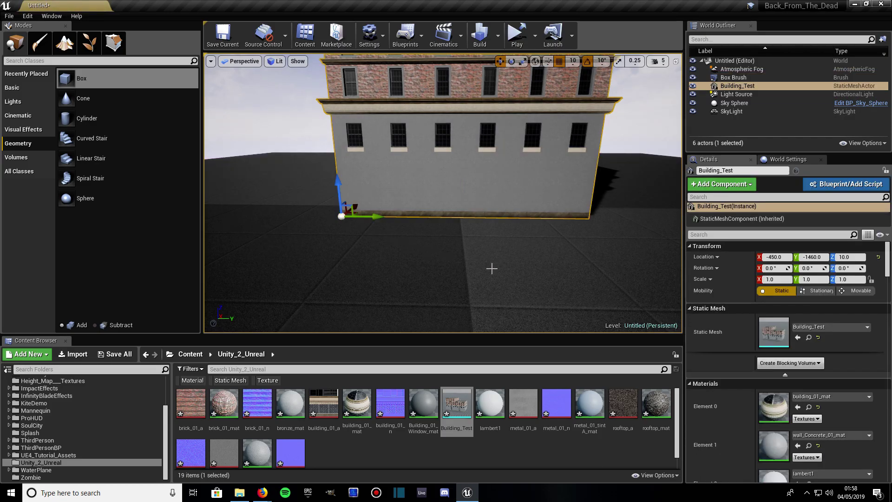
# Step: Place Building_Test in the level at -450, -1460, 10 and fly around its brick facade
pyautogui.moveTo(489, 267); pyautogui.dragTo(489, 267, button='right')
pyautogui.moveTo(572, 296); pyautogui.dragTo(572, 297, button='right')
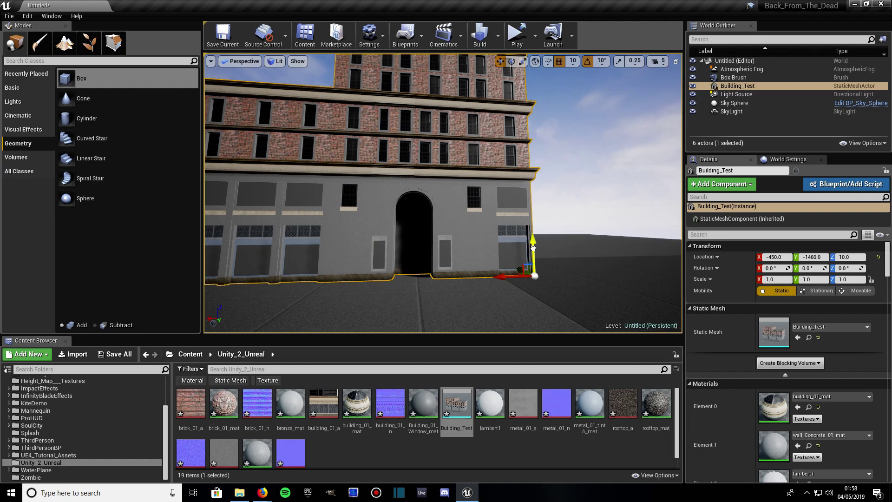
pyautogui.moveTo(534, 248); pyautogui.dragTo(482, 282)
pyautogui.moveTo(482, 282); pyautogui.dragTo(473, 290, button='right')
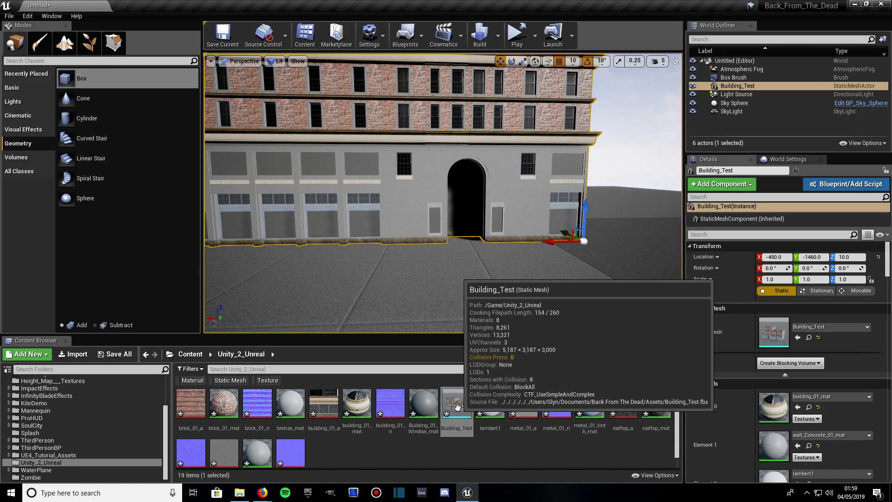
pyautogui.doubleClick(457, 406)
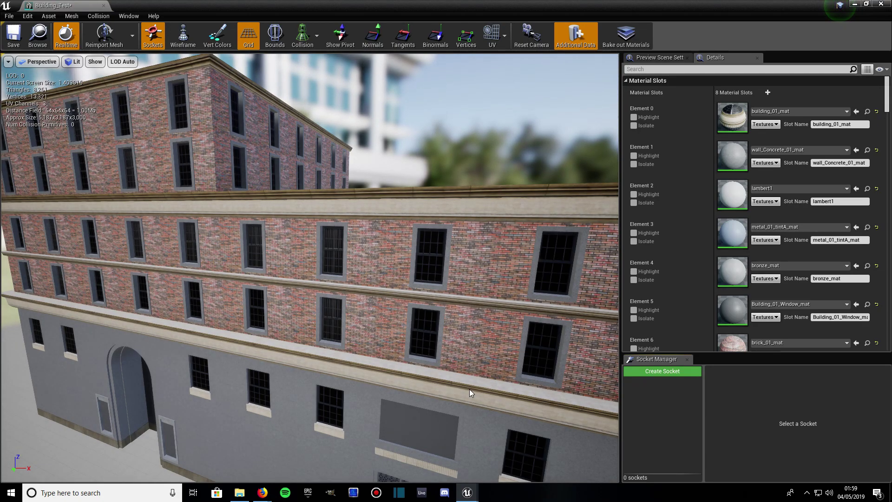
# Step: Set Building_Test's Collision Complexity to Use Complex Collision As Simple, save, and close the mesh editor
pyautogui.scroll(-5, 491, 339)
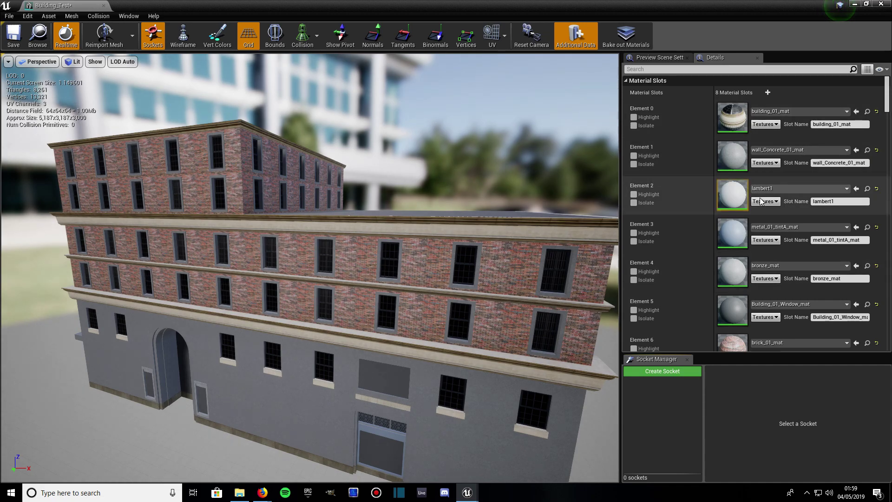
pyautogui.moveTo(887, 86); pyautogui.dragTo(887, 276)
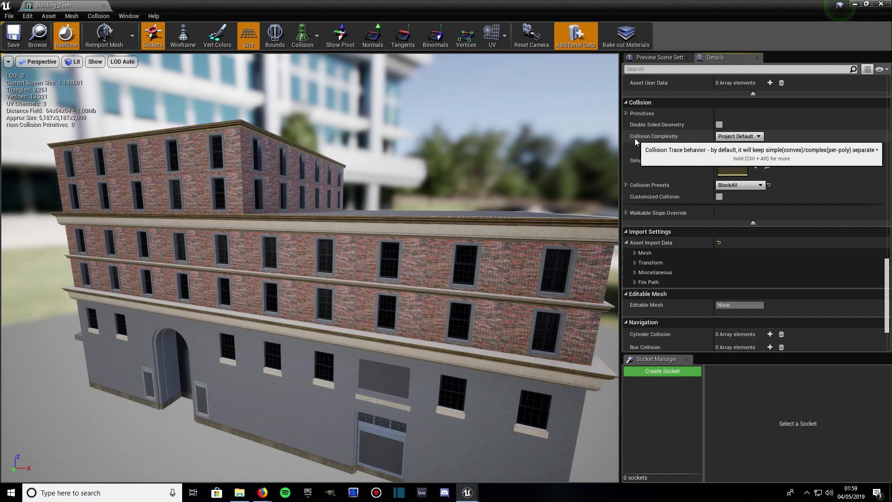
pyautogui.click(736, 137)
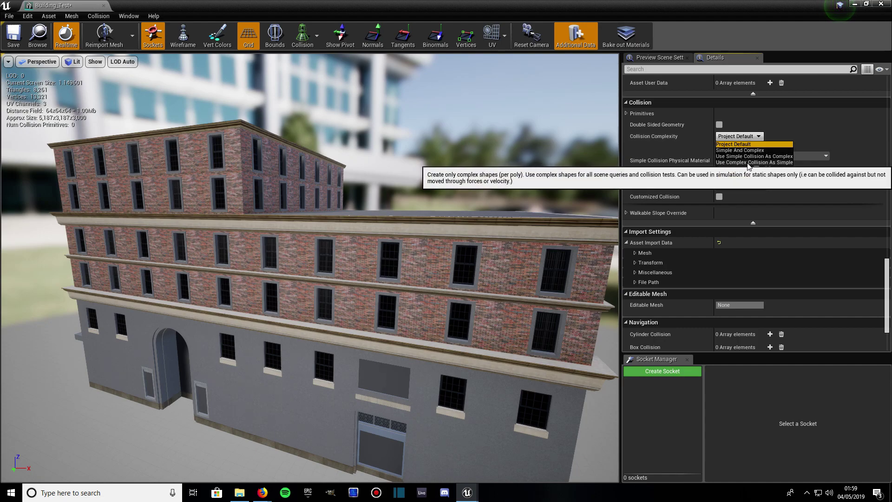
pyautogui.click(763, 162)
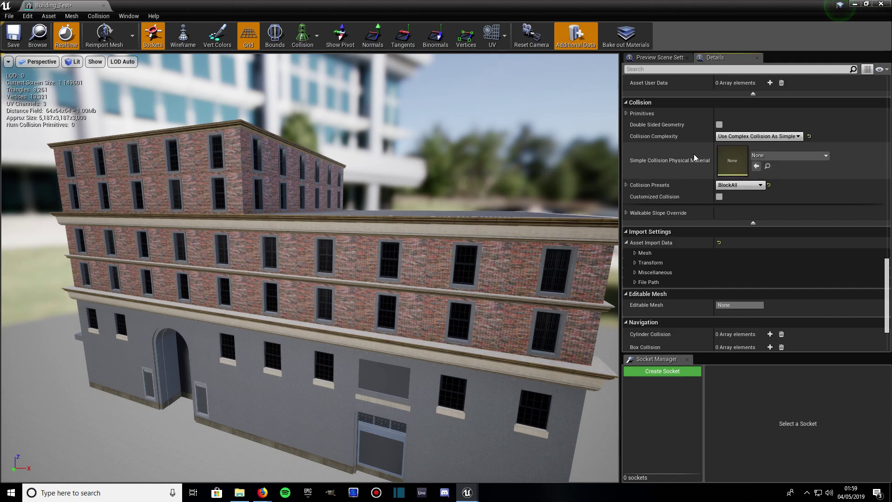
pyautogui.click(13, 35)
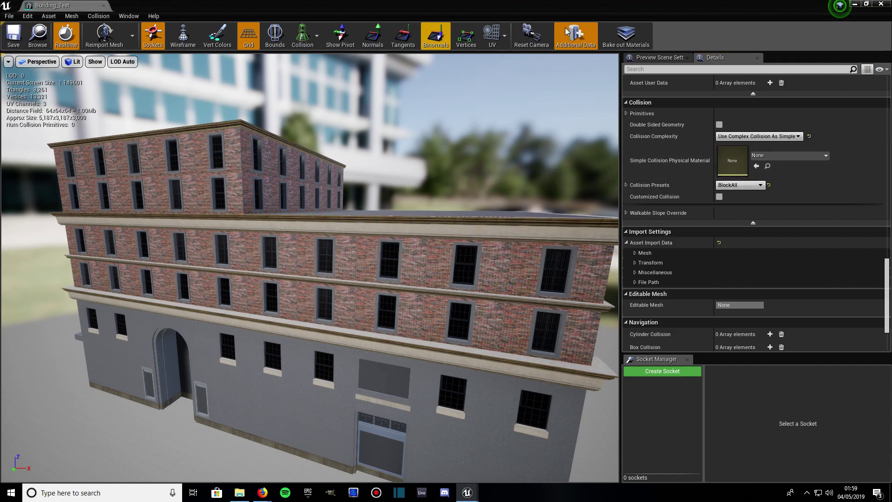
pyautogui.click(880, 3)
pyautogui.moveTo(370, 223)
pyautogui.mouseDown()
pyautogui.moveTo(365, 244)
pyautogui.moveTo(366, 224)
pyautogui.mouseUp()
# Step: Drag ThirdPersonCharacter from ThirdPersonBP > Blueprints before Building_Test and rotate it 90° on Z
pyautogui.click(41, 448)
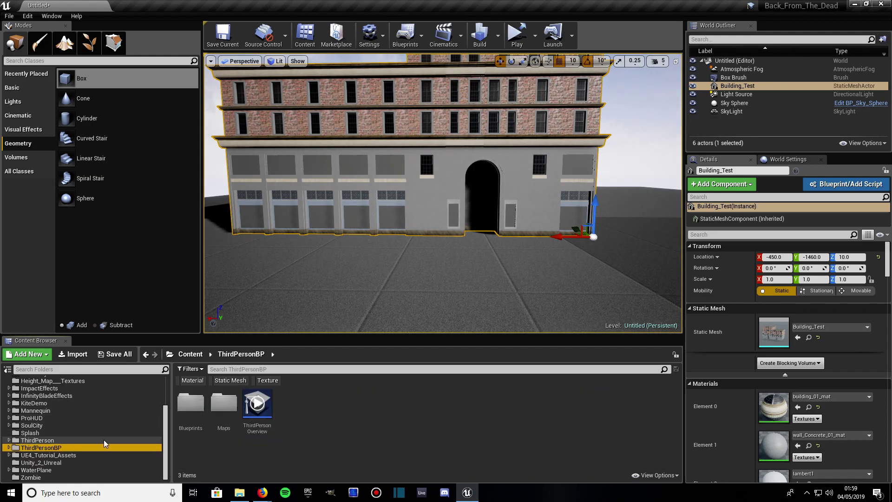
pyautogui.doubleClick(192, 402)
pyautogui.scroll(-3, 292, 435)
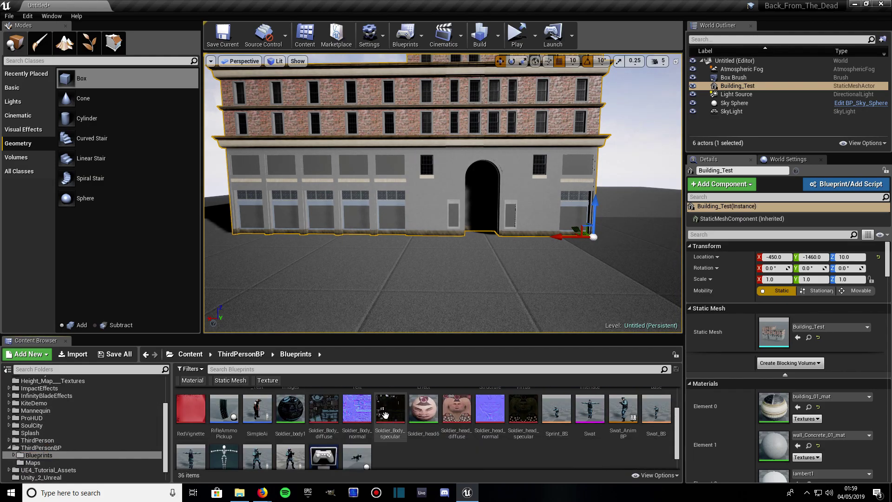
pyautogui.moveTo(257, 437); pyautogui.dragTo(423, 245)
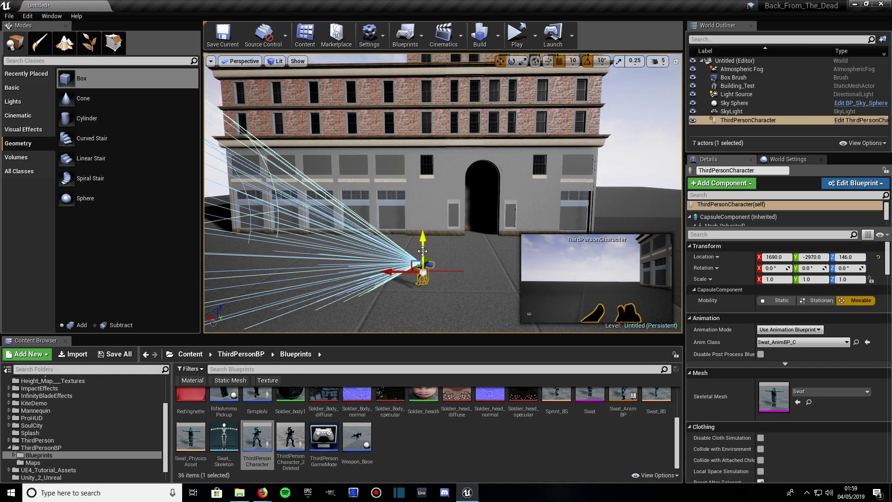
pyautogui.click(511, 61)
pyautogui.moveTo(453, 292); pyautogui.dragTo(466, 98)
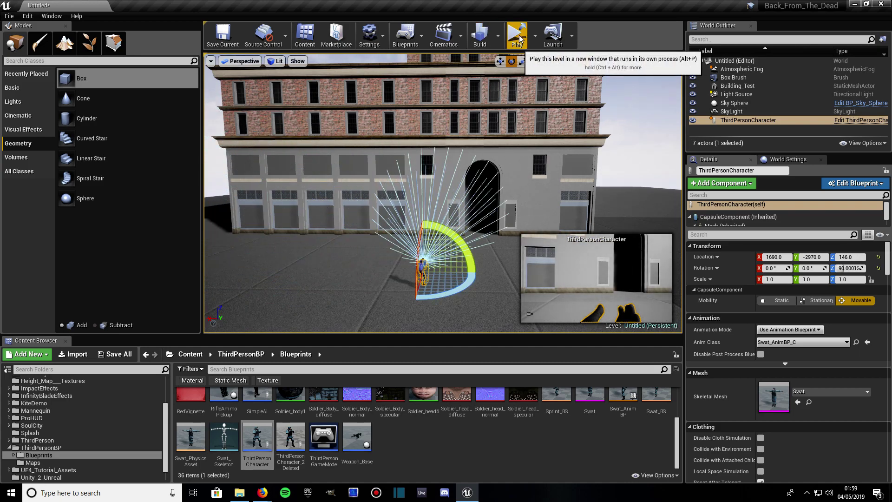
# Step: Play the level in Selected Viewport and fire the character's weapon at Building_Test
pyautogui.click(535, 36)
pyautogui.click(559, 65)
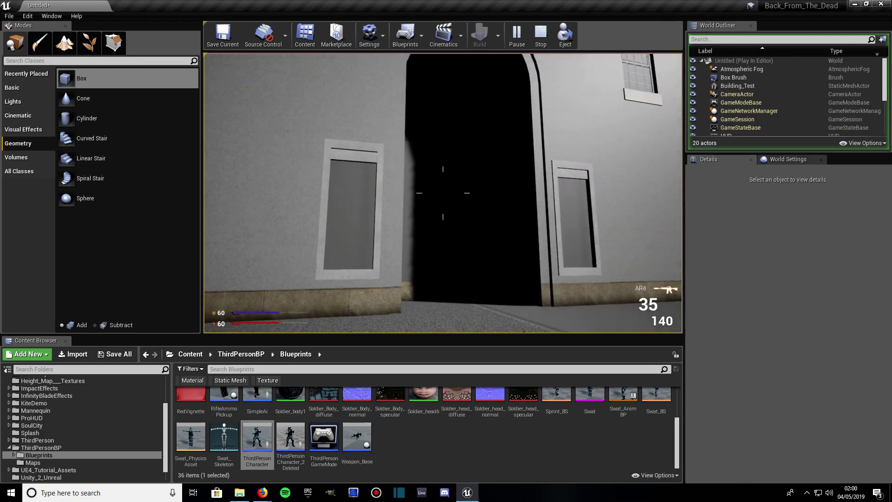
pyautogui.click(442, 193)
pyautogui.moveTo(443, 193); pyautogui.dragTo(443, 193)
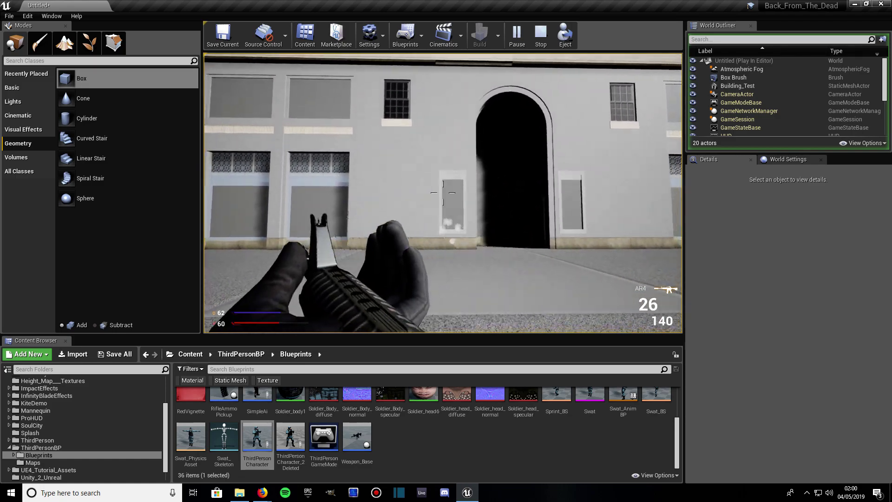